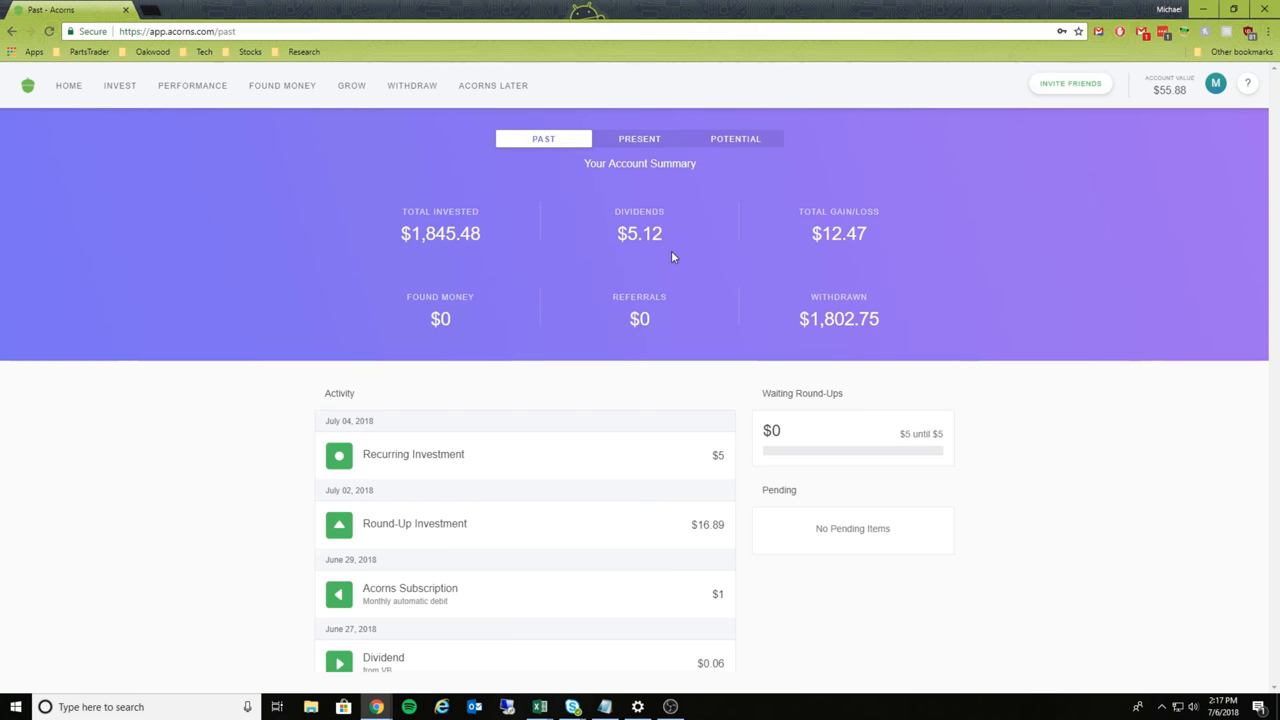
Switch to the Present view showing the $55.87 balance and last-30-day additions
{"action": "left_click", "coordinate": [645, 140]}
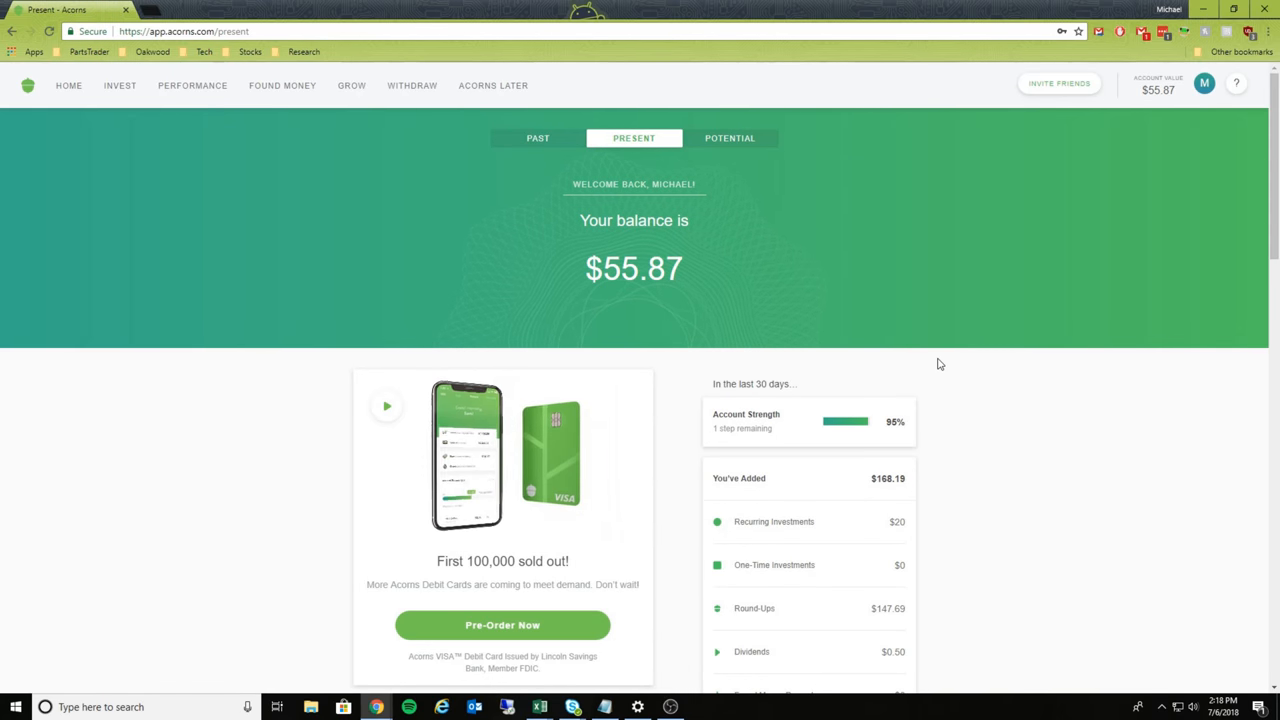
{"action": "scroll", "coordinate": [951, 370], "scroll_direction": "down", "scroll_amount": 2}
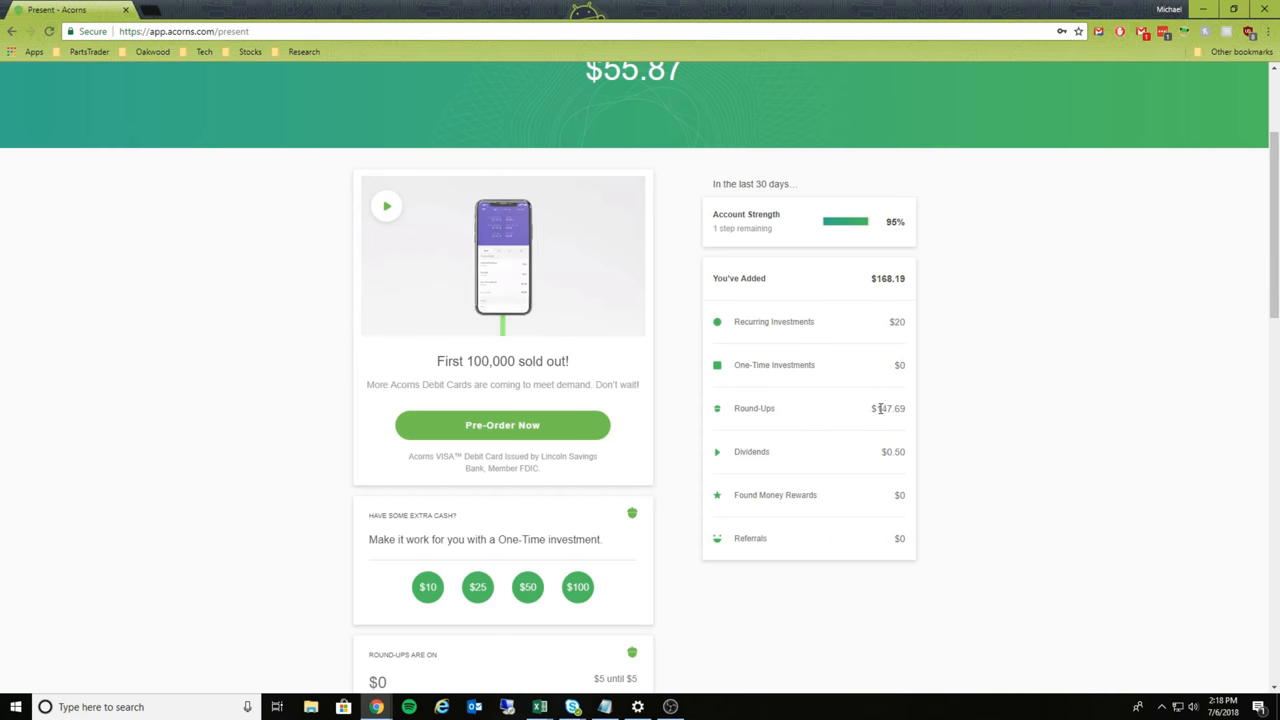
{"action": "scroll", "coordinate": [925, 411], "scroll_direction": "down", "scroll_amount": 2}
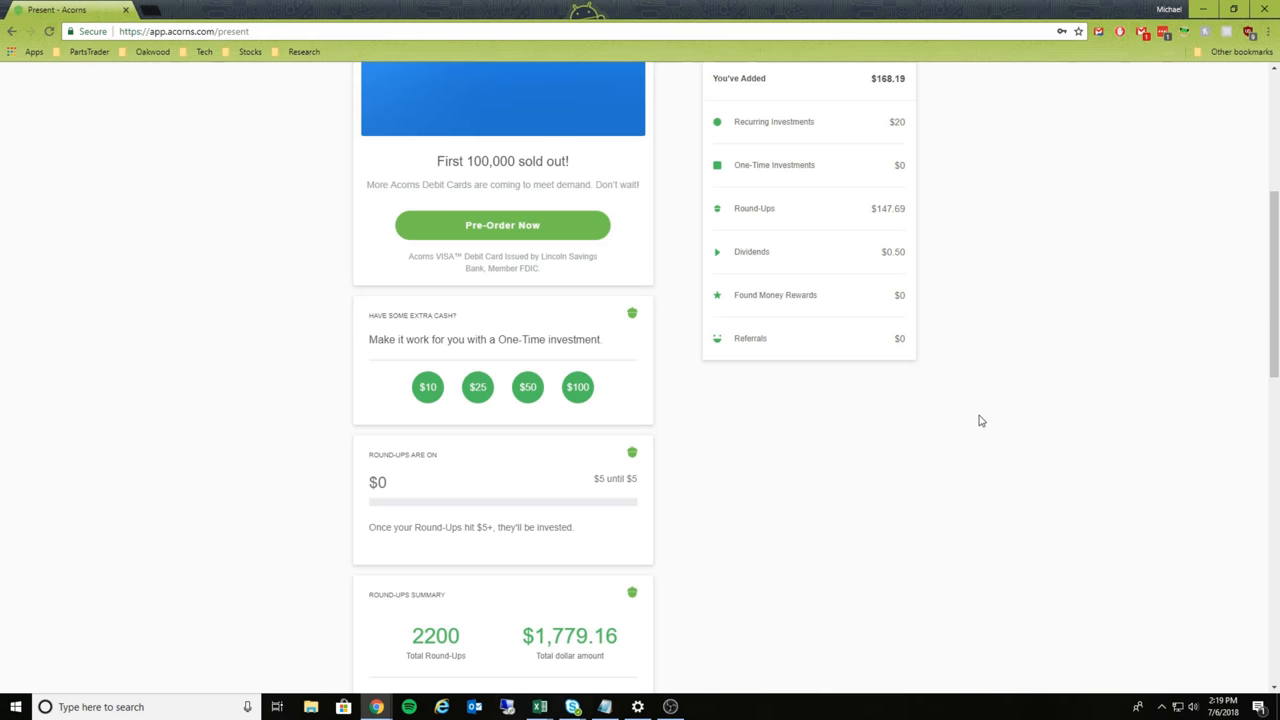
{"action": "scroll", "coordinate": [980, 420], "scroll_direction": "up", "scroll_amount": 5}
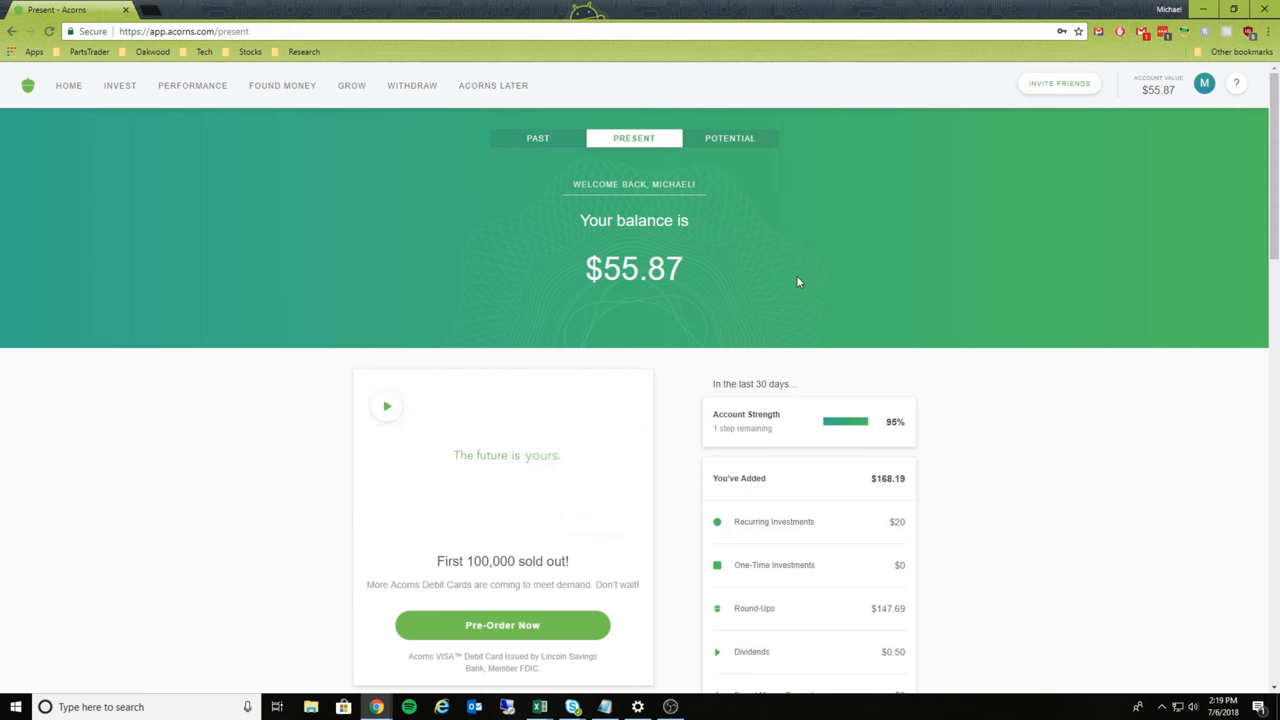
Show the Potential projection of $24,108 at age 54
{"action": "left_click", "coordinate": [730, 140]}
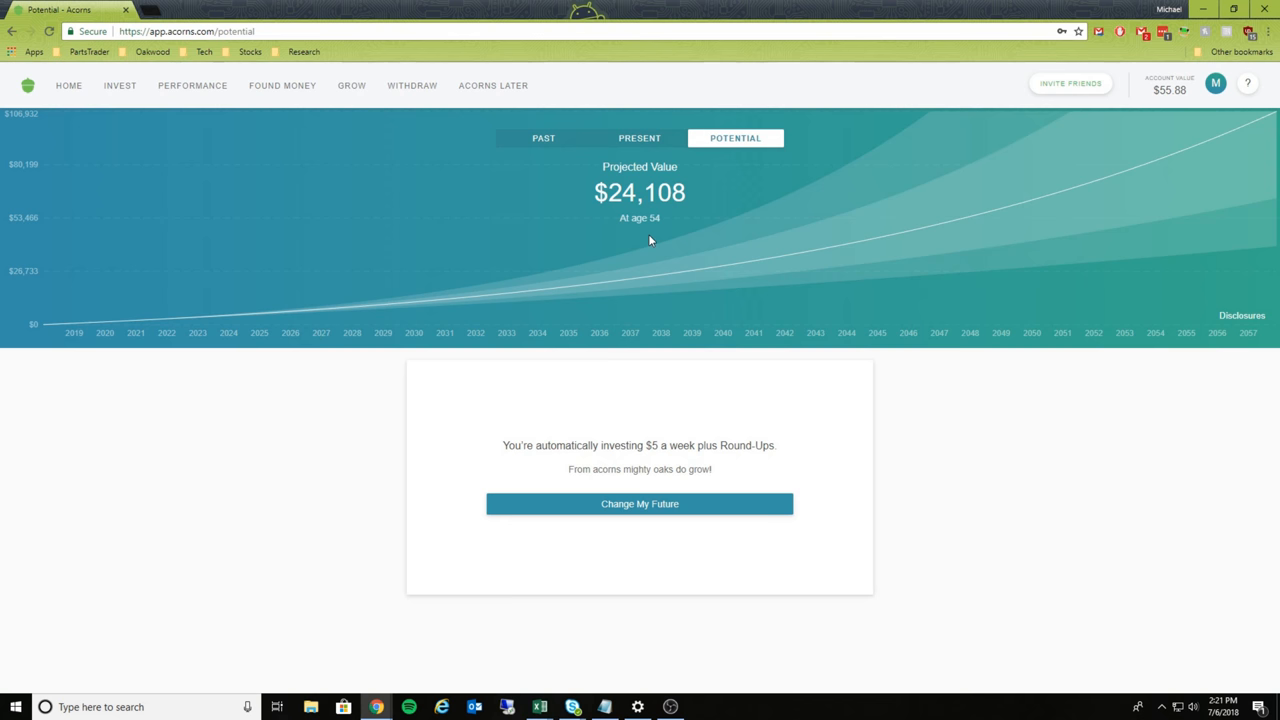
Go to the Found Money offers page from the top navigation
{"action": "left_click", "coordinate": [297, 88]}
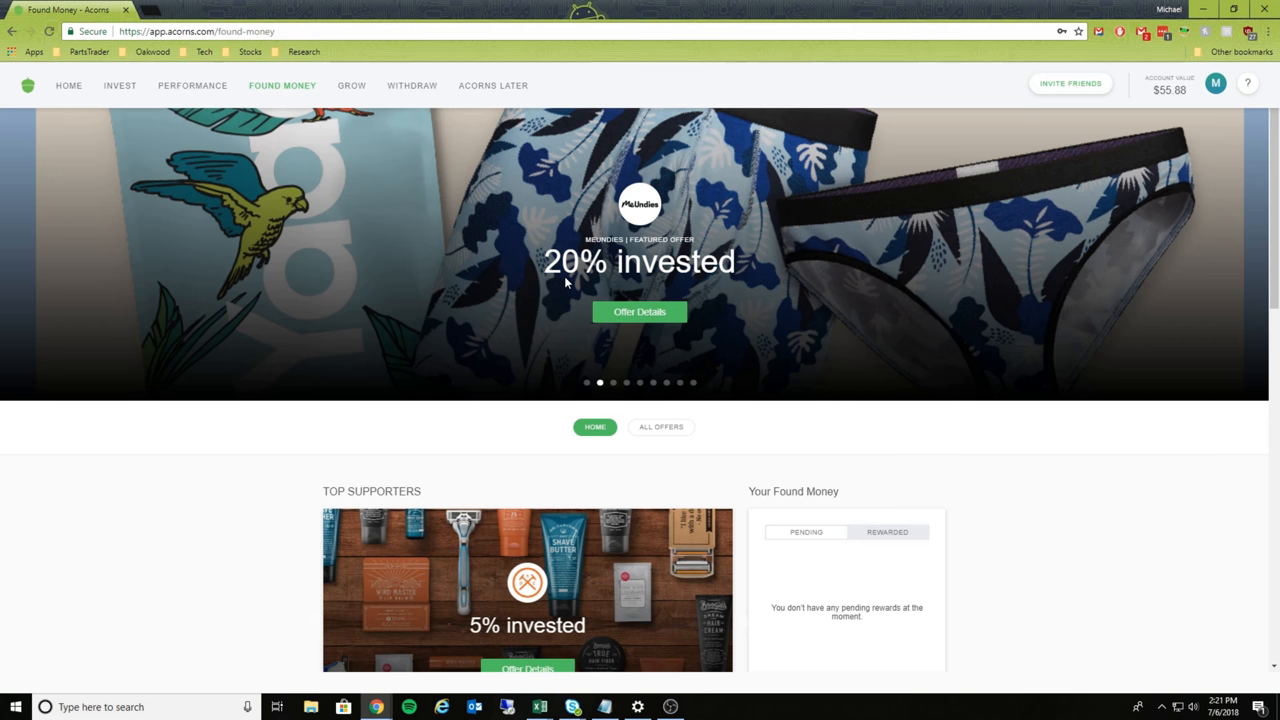
{"action": "scroll", "coordinate": [564, 276], "scroll_direction": "down", "scroll_amount": 2}
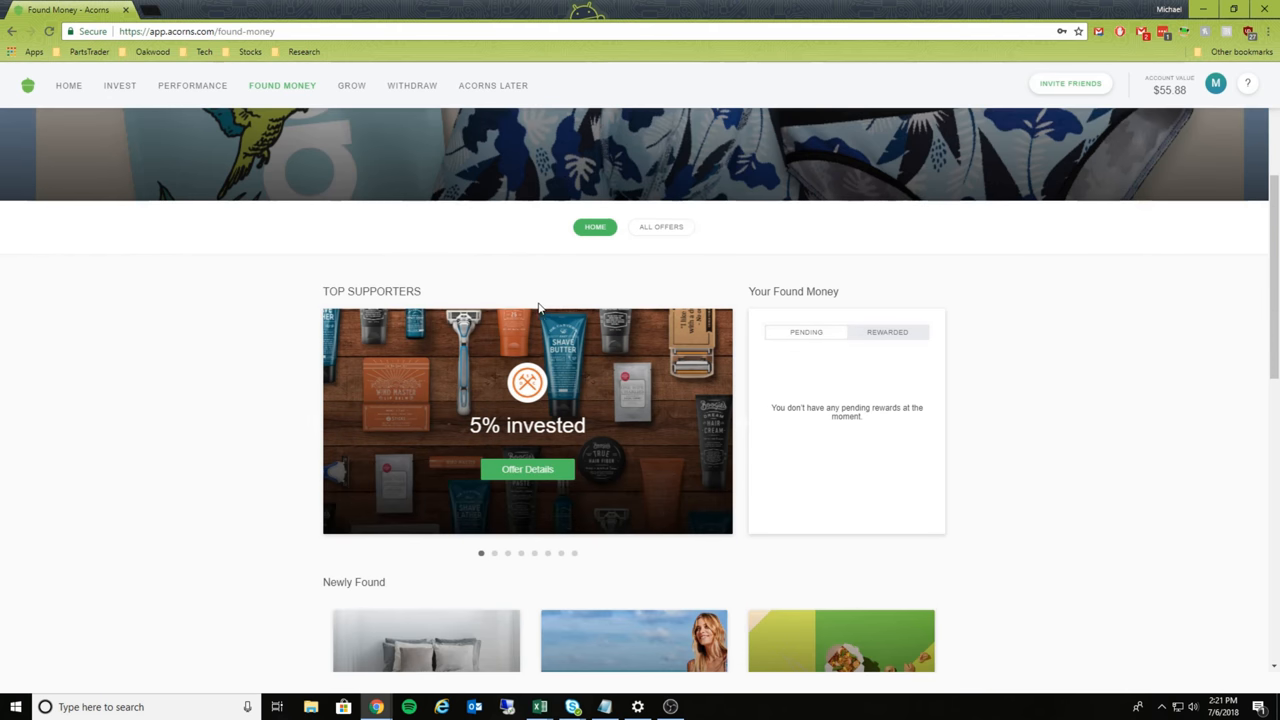
{"action": "scroll", "coordinate": [534, 305], "scroll_direction": "down", "scroll_amount": 2}
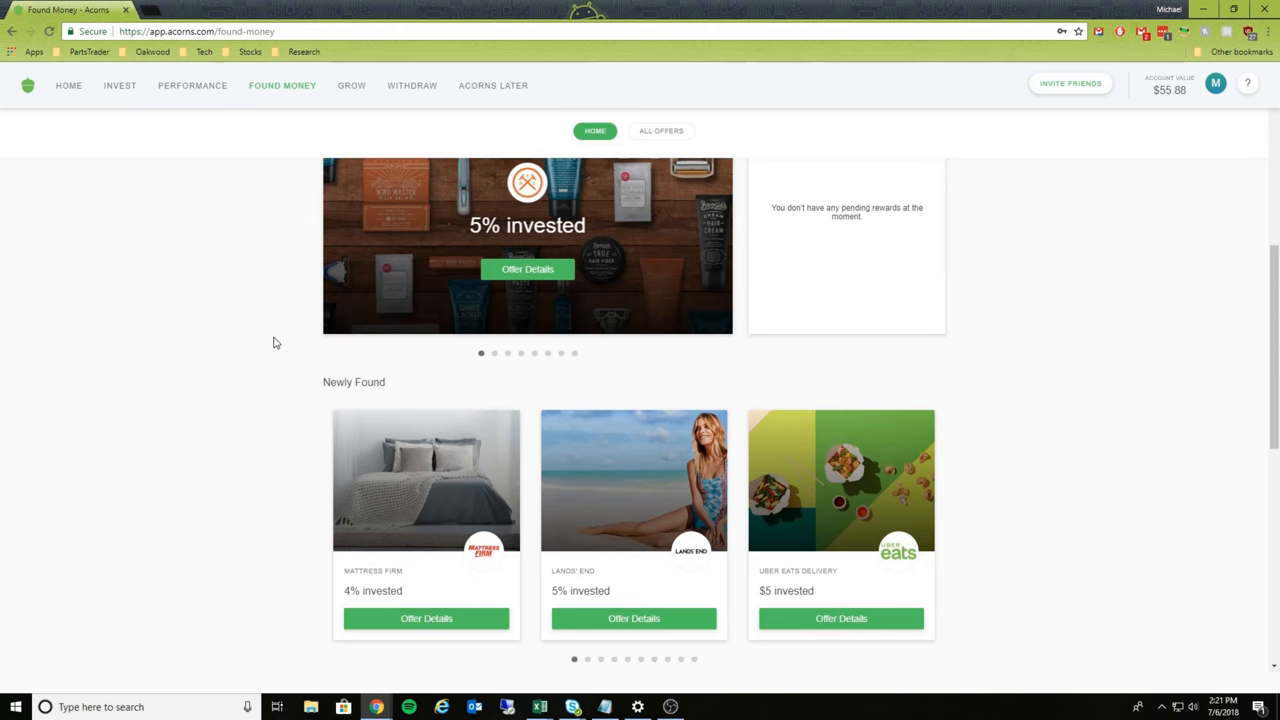
{"action": "scroll", "coordinate": [265, 342], "scroll_direction": "down", "scroll_amount": 2}
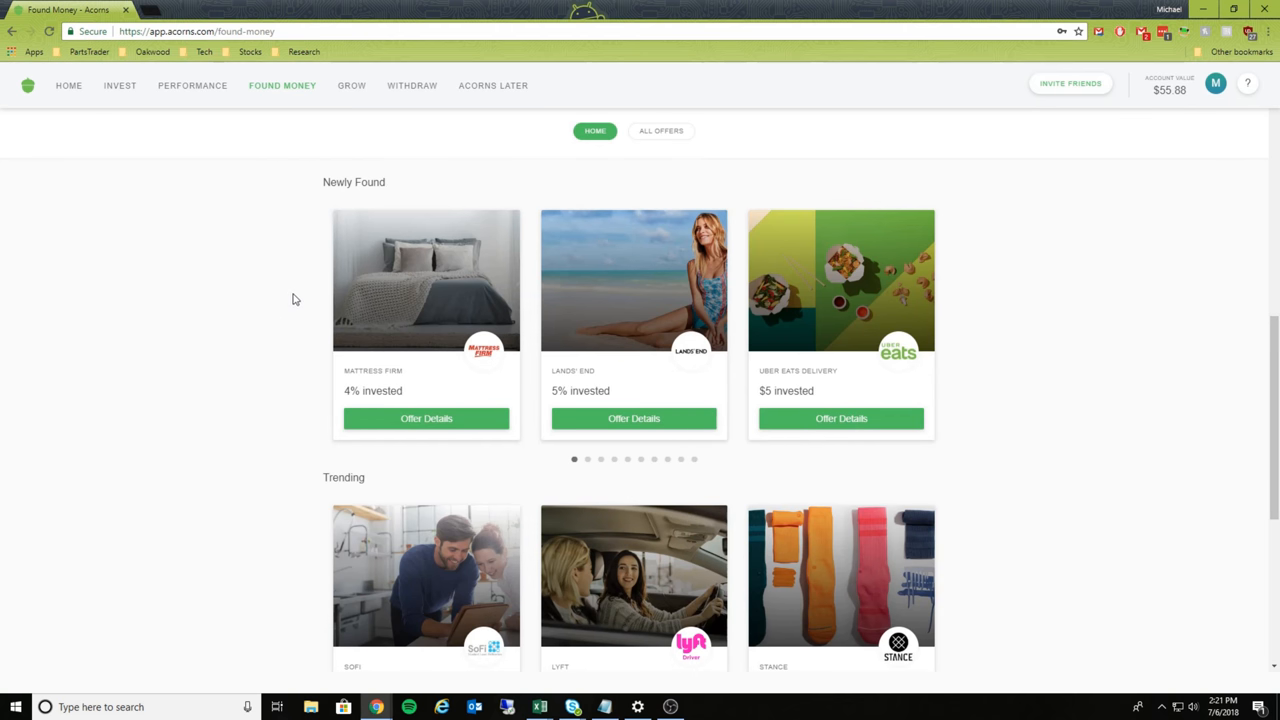
{"action": "scroll", "coordinate": [296, 298], "scroll_direction": "down", "scroll_amount": 2}
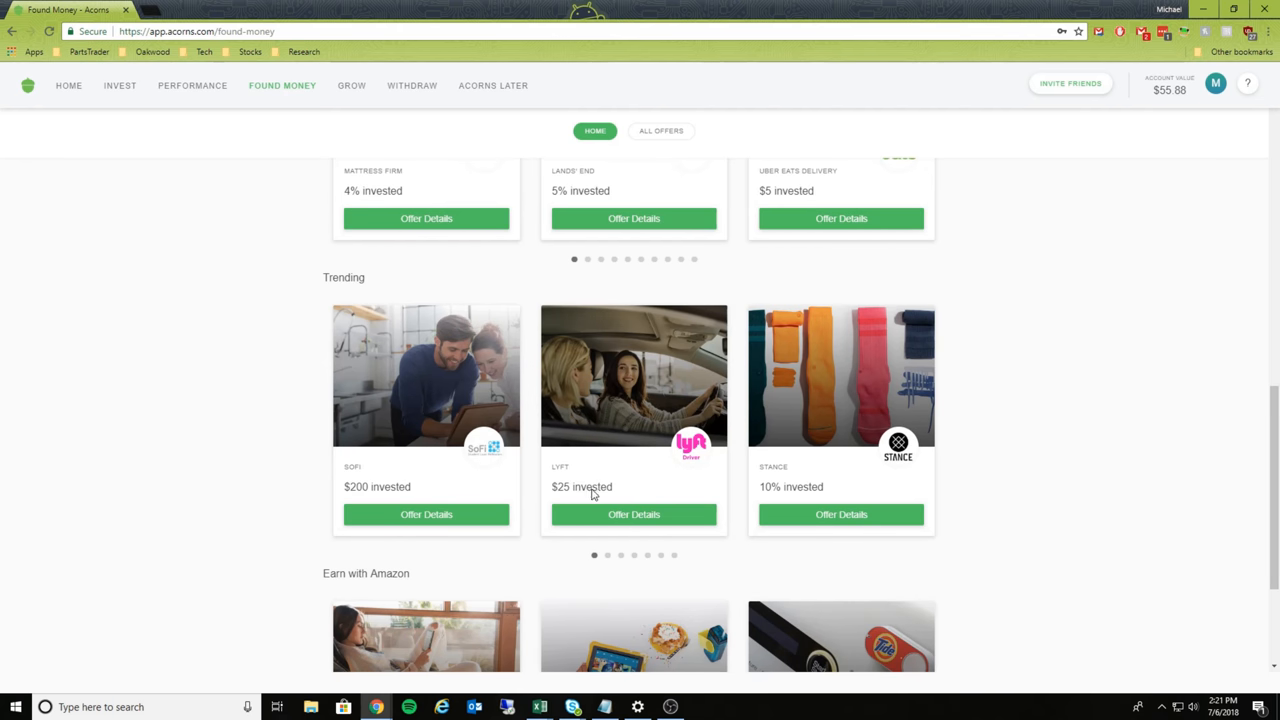
{"action": "scroll", "coordinate": [594, 489], "scroll_direction": "down", "scroll_amount": 2}
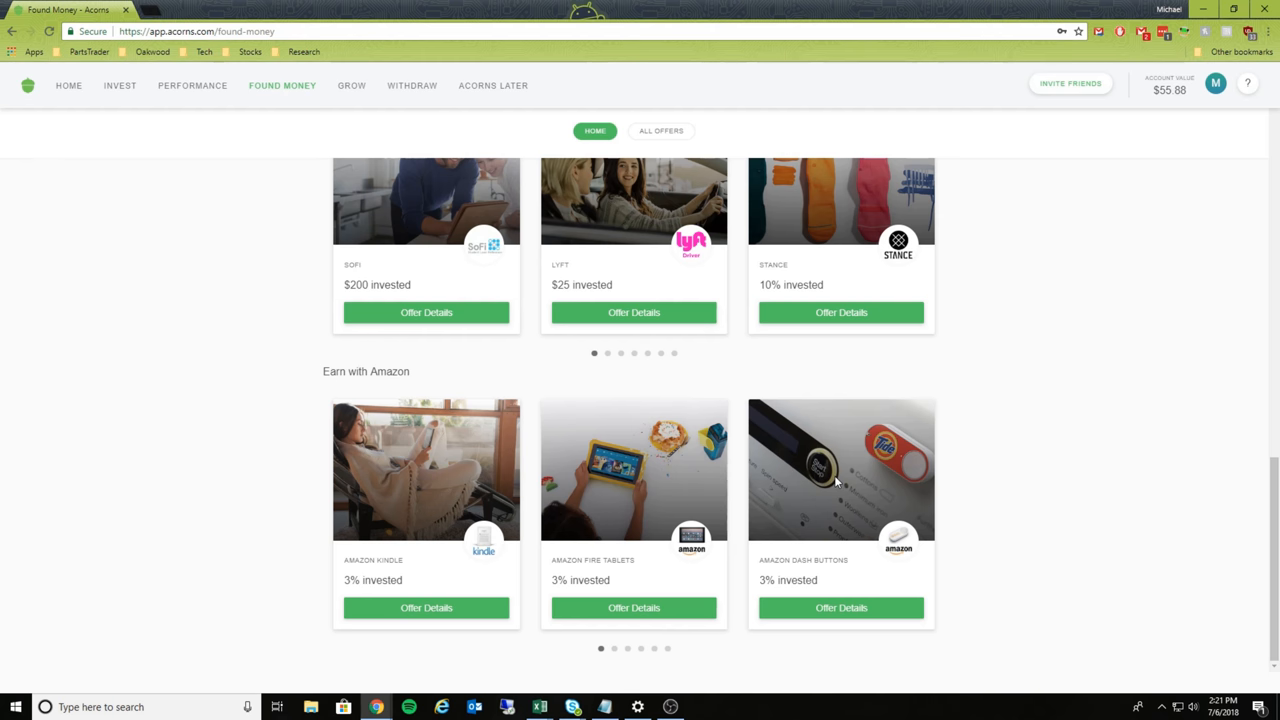
Advance the Earn with Amazon carousel two pages to reveal Echo and FireTV
{"action": "left_click", "coordinate": [614, 648]}
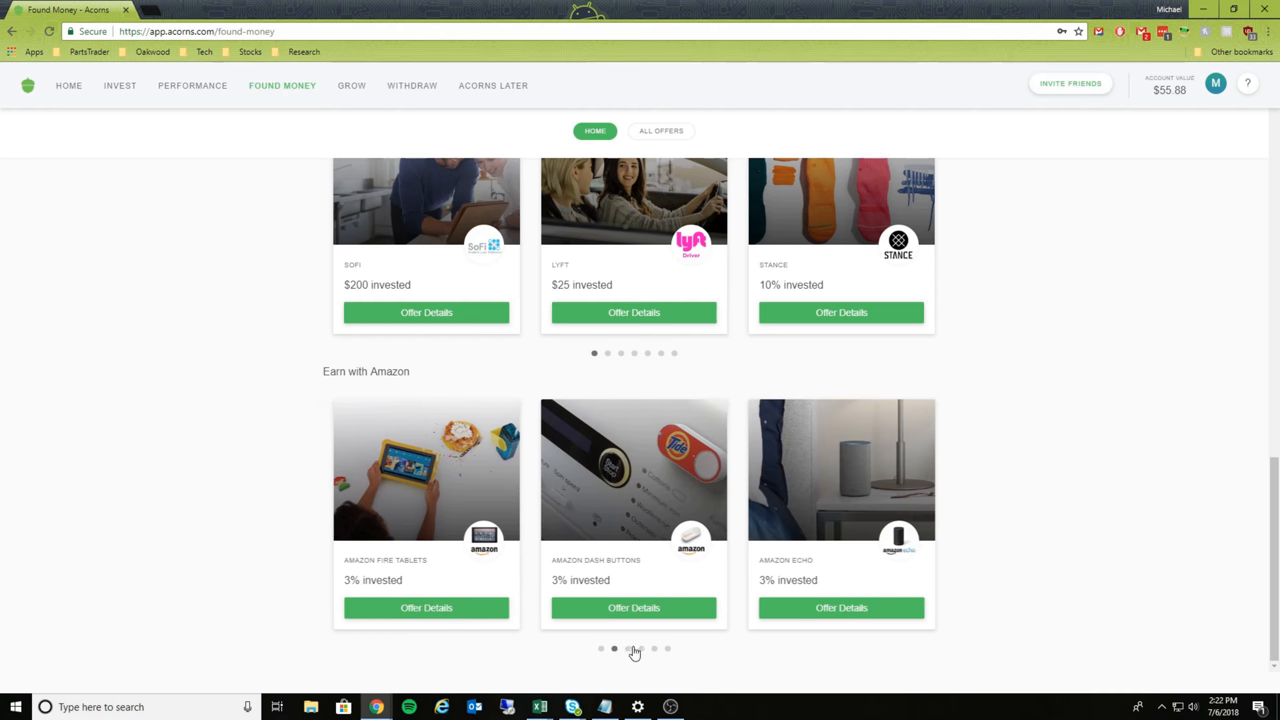
{"action": "left_click", "coordinate": [628, 649]}
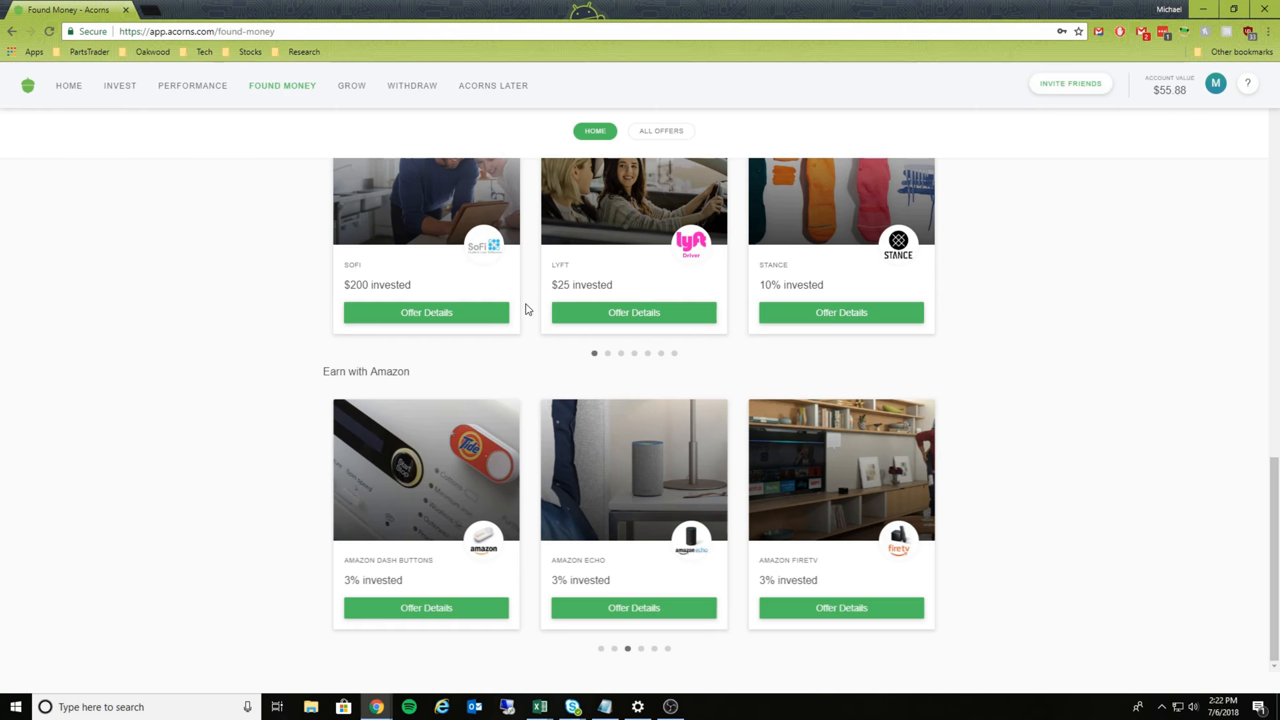
{"action": "scroll", "coordinate": [530, 305], "scroll_direction": "up", "scroll_amount": 10}
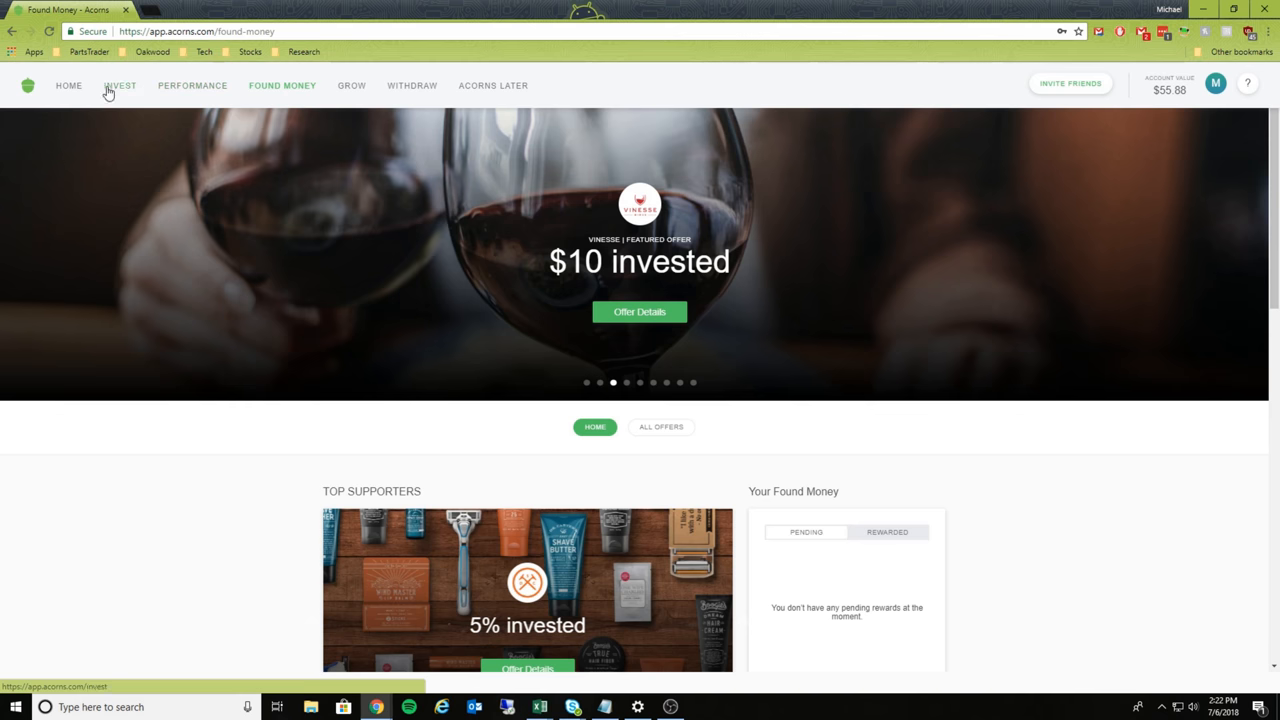
Return to the Home balance view showing $55.88
{"action": "left_click", "coordinate": [68, 85]}
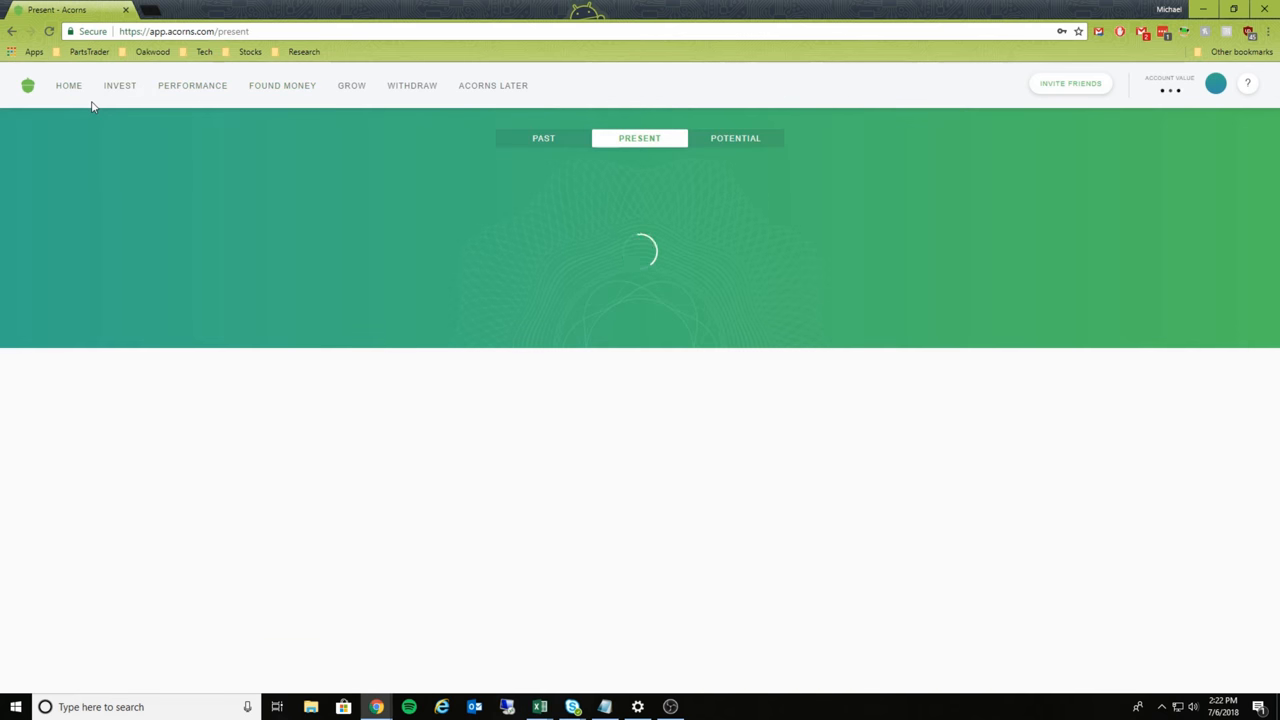